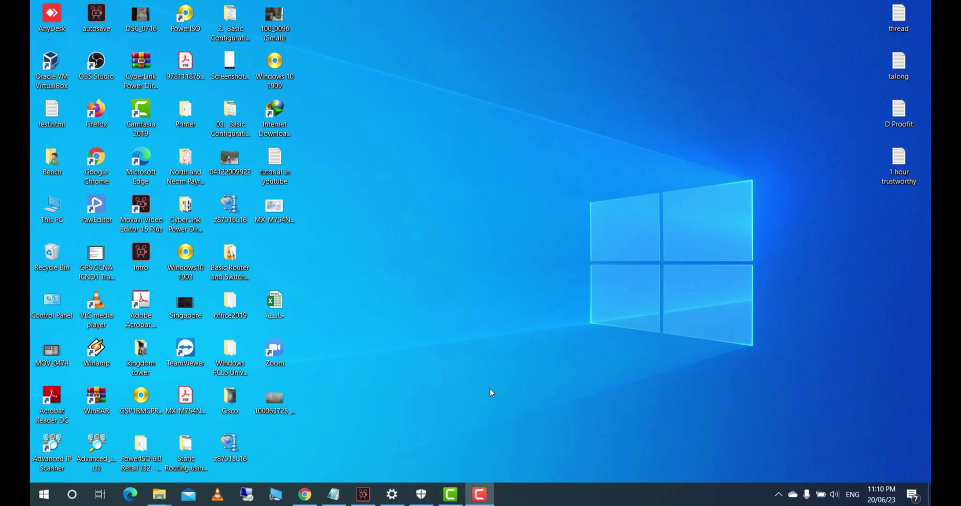
# - Check the device and Windows specifications on the About page of the System settings, and close Settings
pyautogui.click(432, 289)
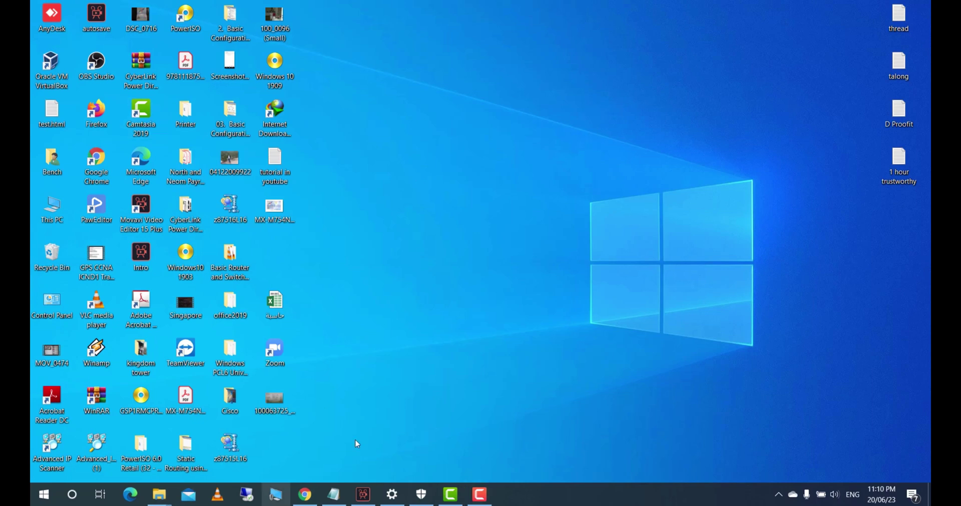
pyautogui.click(39, 497)
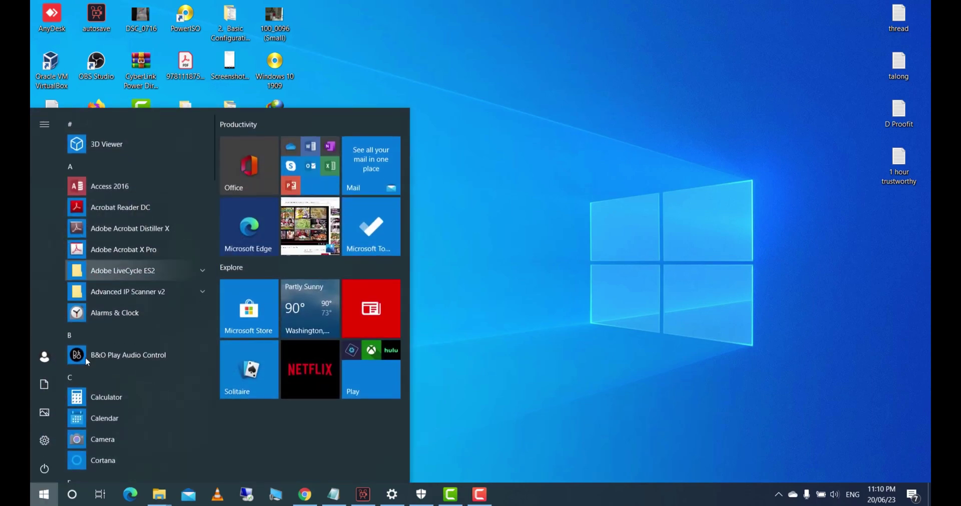
pyautogui.click(49, 446)
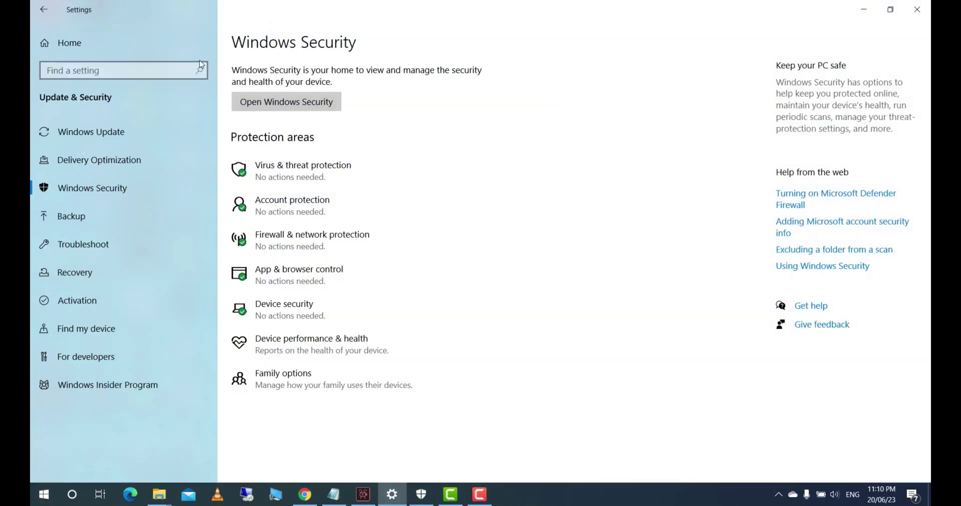
pyautogui.click(43, 10)
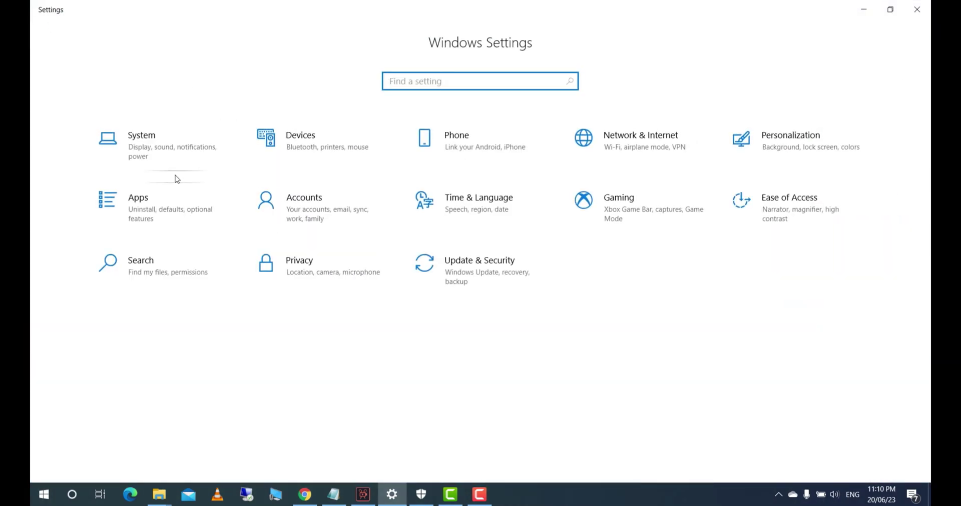
pyautogui.click(172, 140)
pyautogui.scroll(-2, 154, 200)
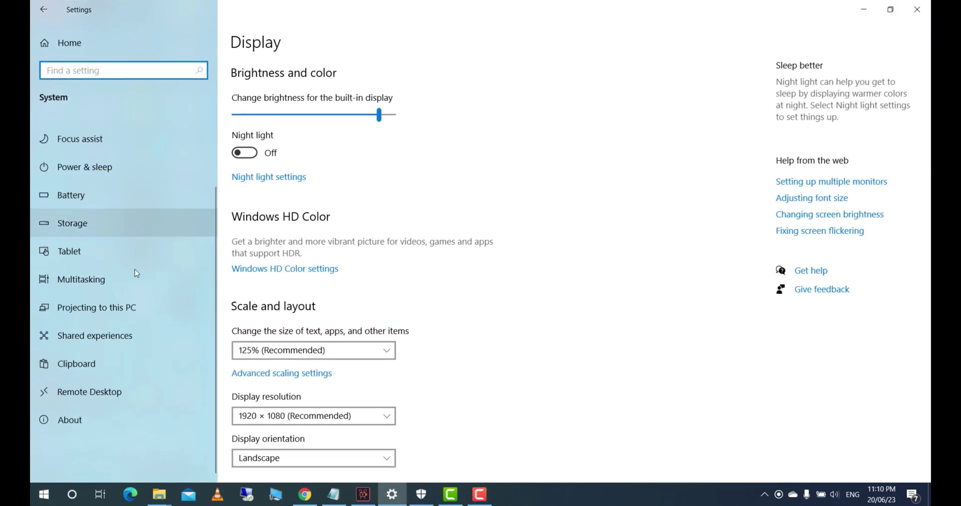
pyautogui.click(74, 422)
pyautogui.scroll(-4, 400, 261)
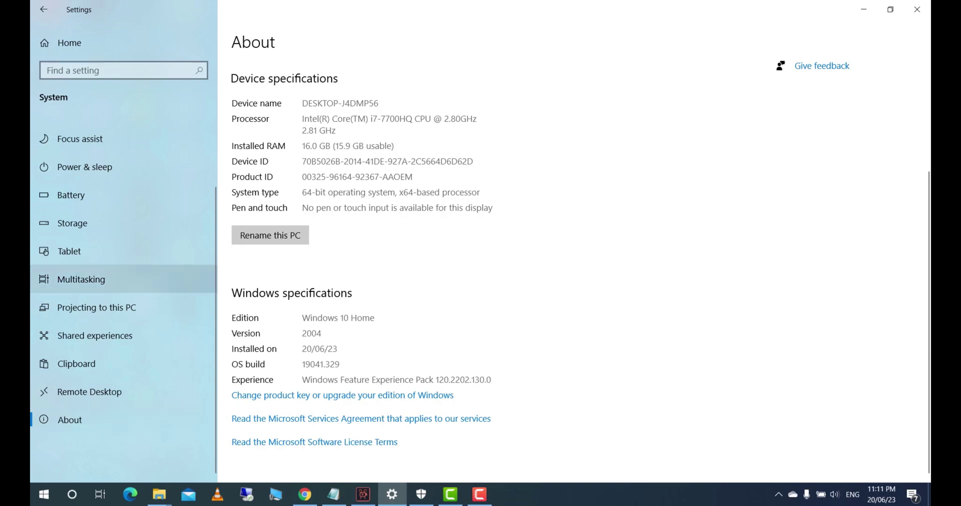
pyautogui.click(915, 10)
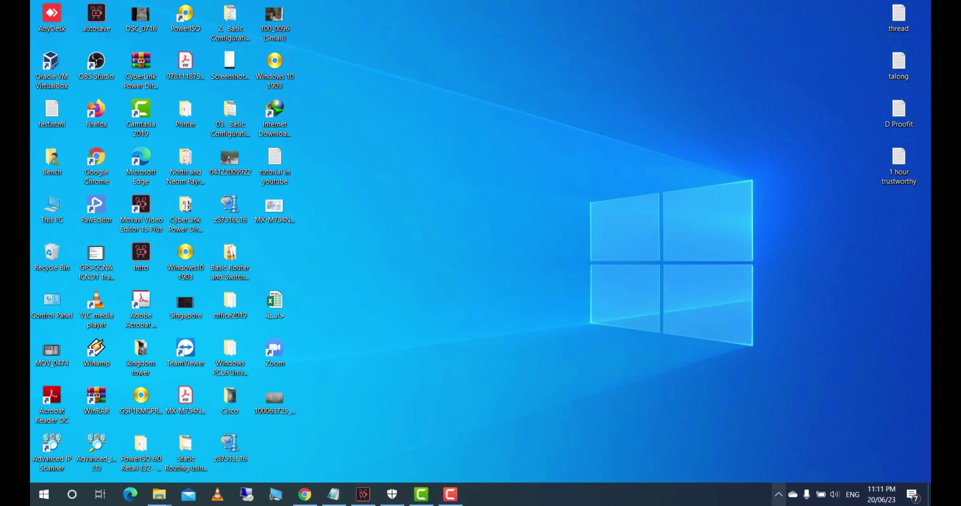
# - Check the network connection status from the hidden system tray items
pyautogui.click(779, 502)
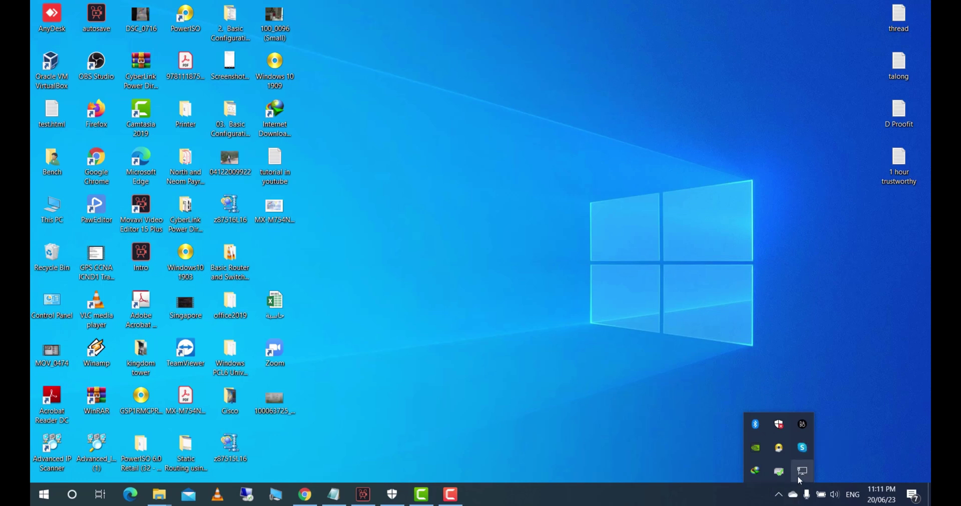
pyautogui.click(802, 471)
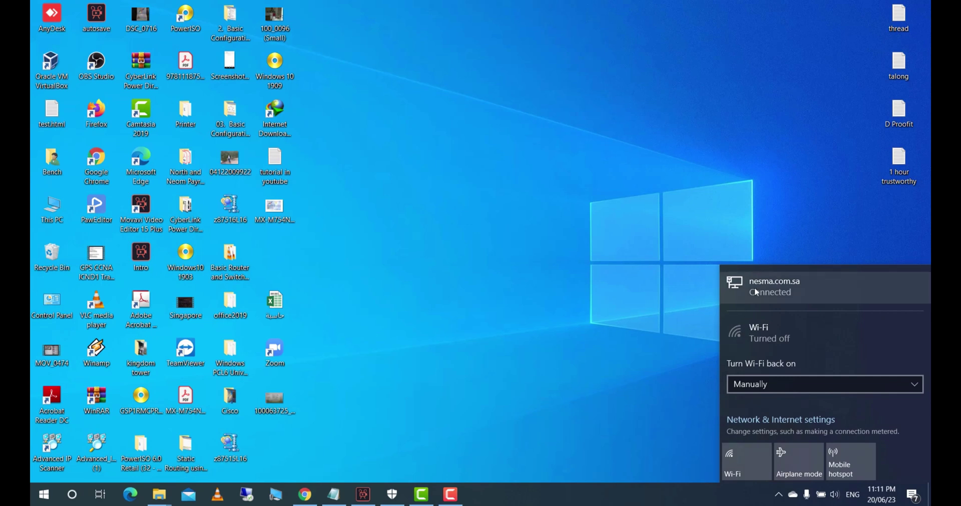
pyautogui.click(642, 145)
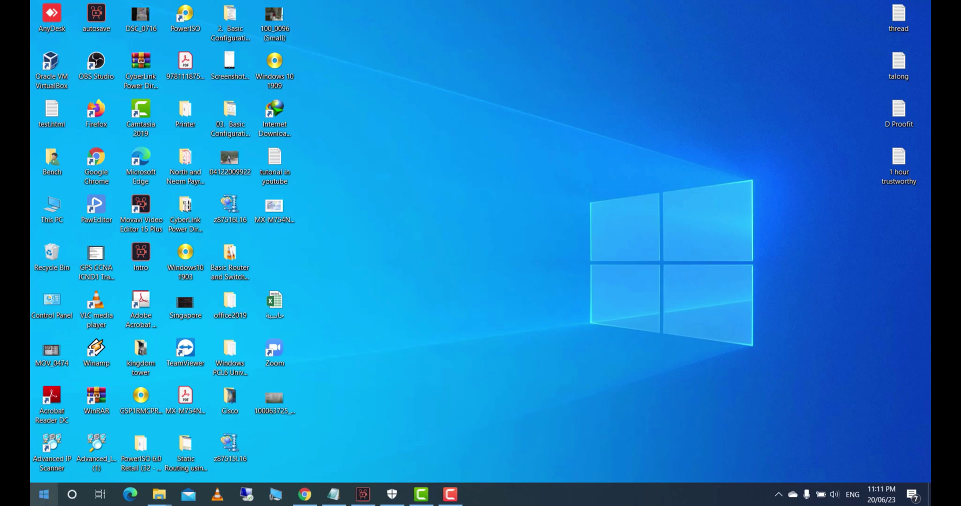
# - View the account options available for the signed-in user in Start
pyautogui.click(43, 495)
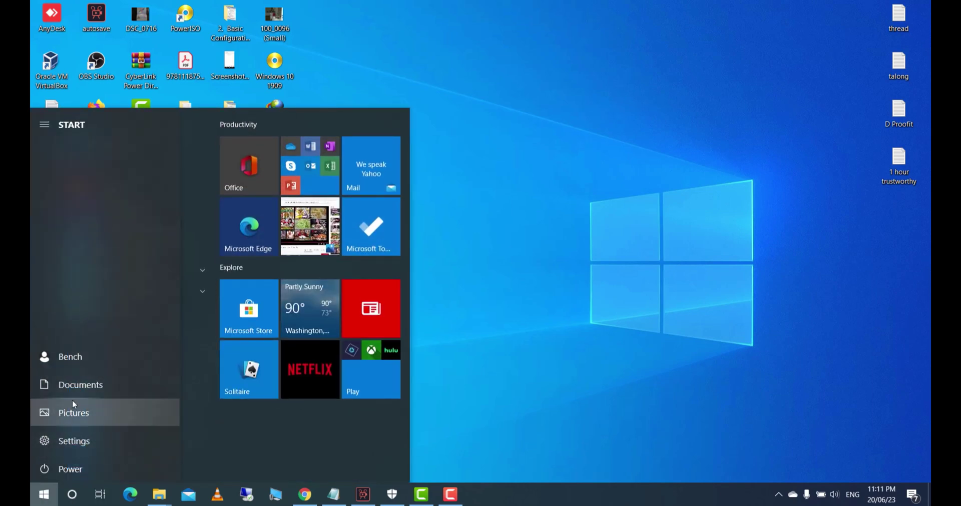
pyautogui.click(59, 362)
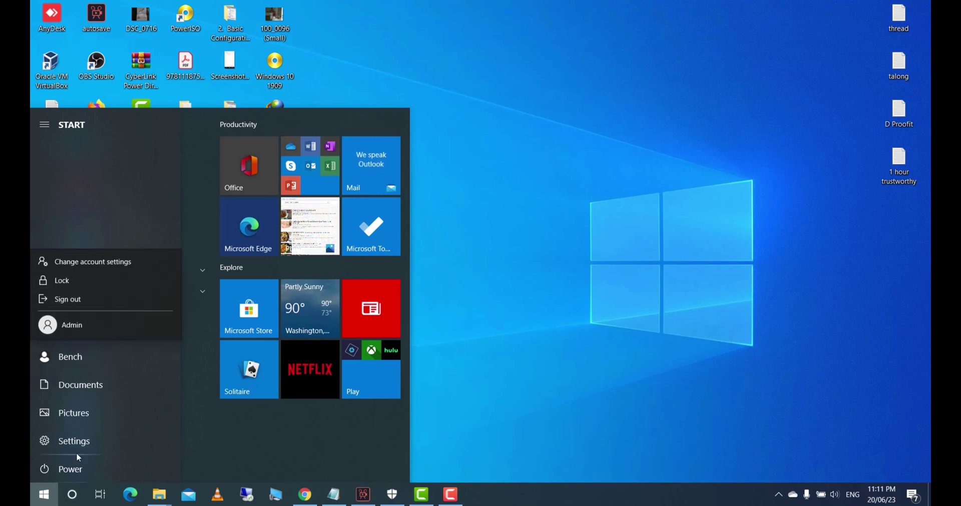
pyautogui.click(572, 296)
pyautogui.click(586, 265)
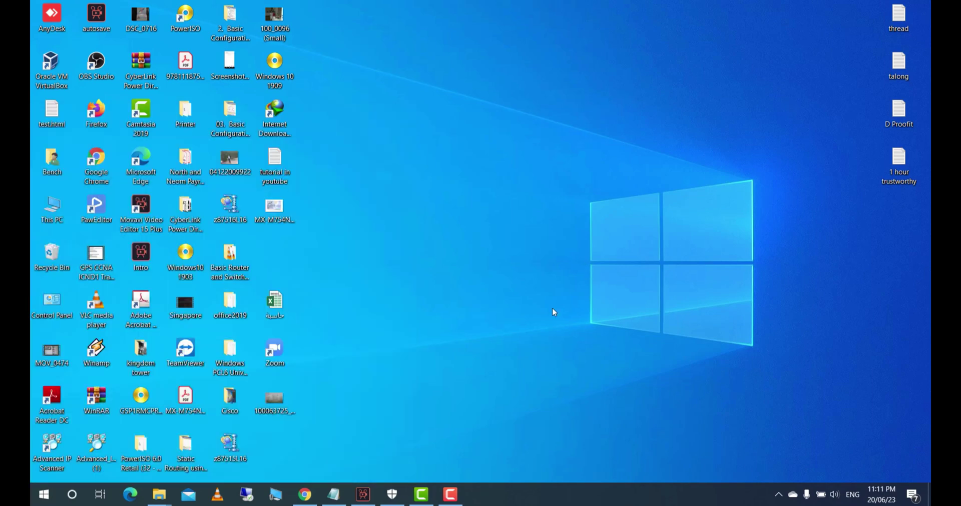
# - Turn on real-time protection in Windows Security's Virus & threat protection, and check its detailed settings
pyautogui.click(44, 495)
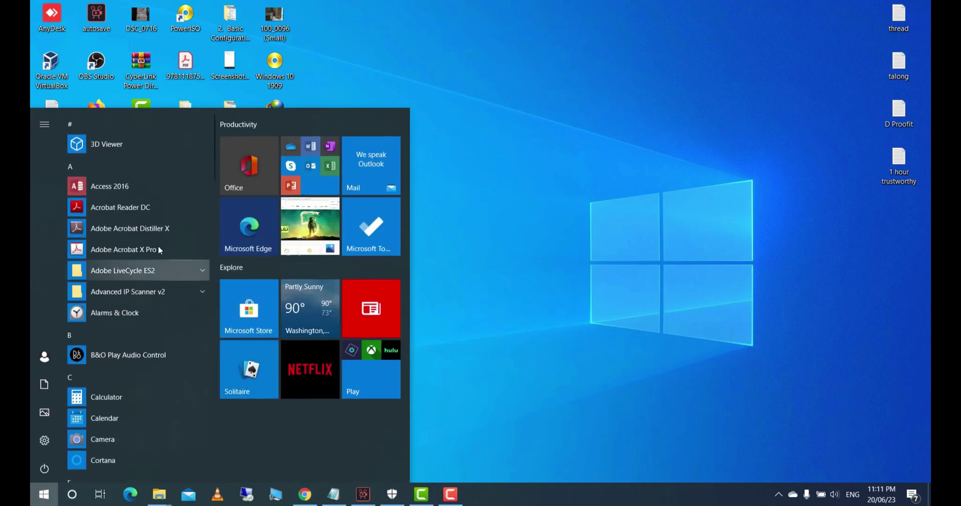
pyautogui.click(44, 440)
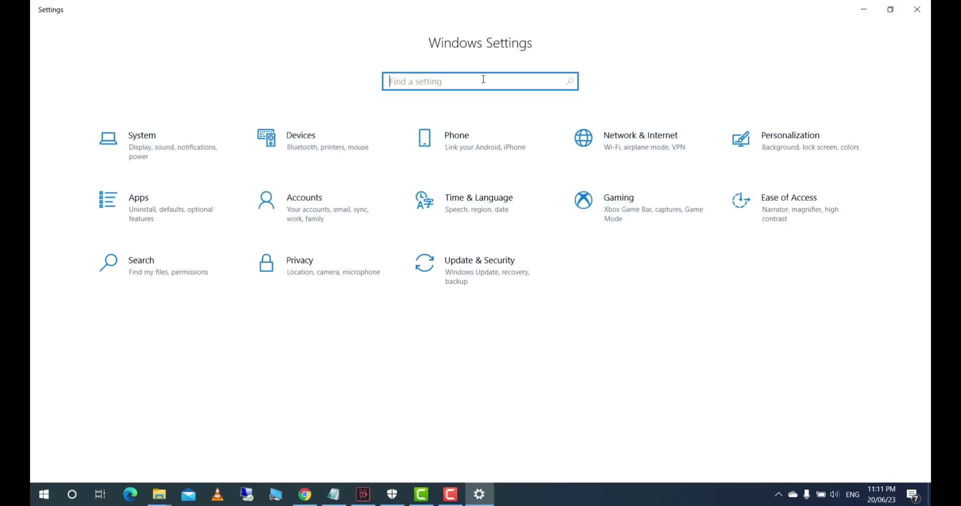
pyautogui.click(503, 280)
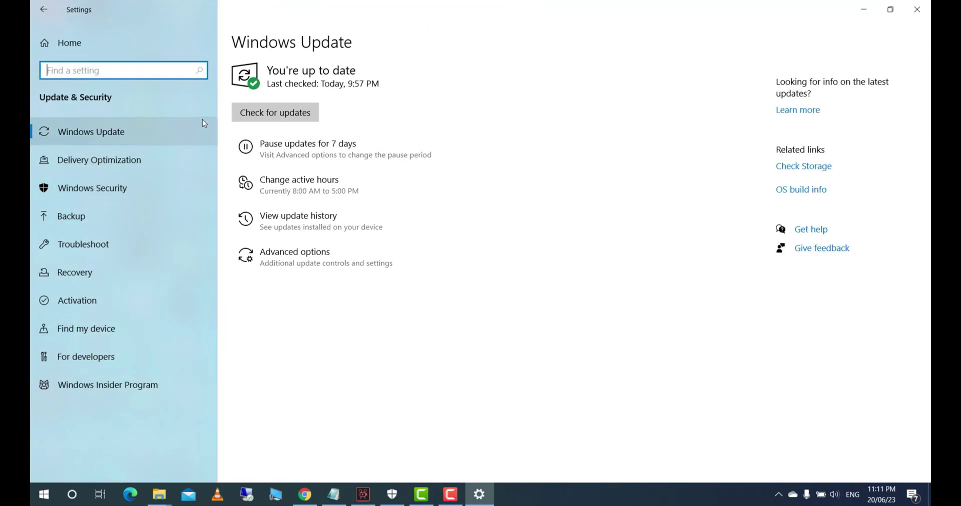
pyautogui.click(158, 197)
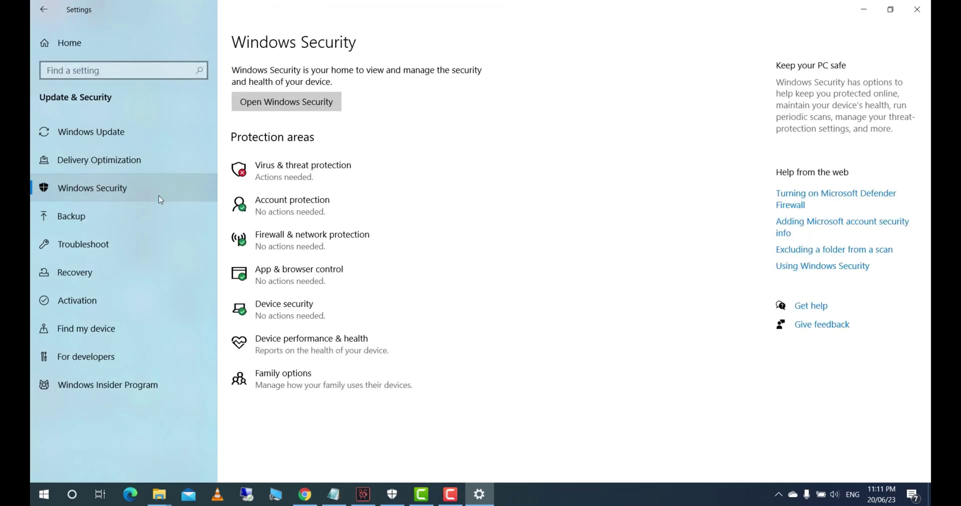
pyautogui.click(300, 167)
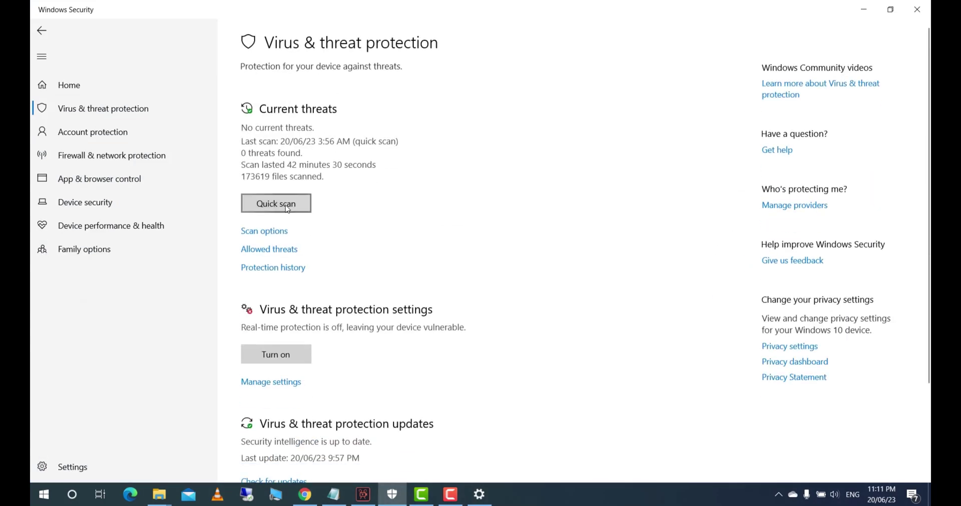
pyautogui.click(280, 354)
pyautogui.click(281, 354)
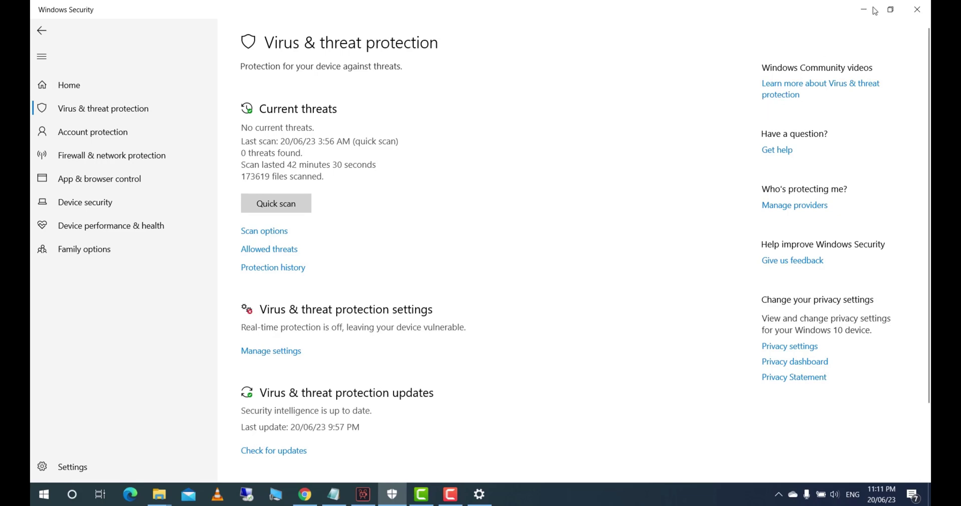
pyautogui.click(289, 350)
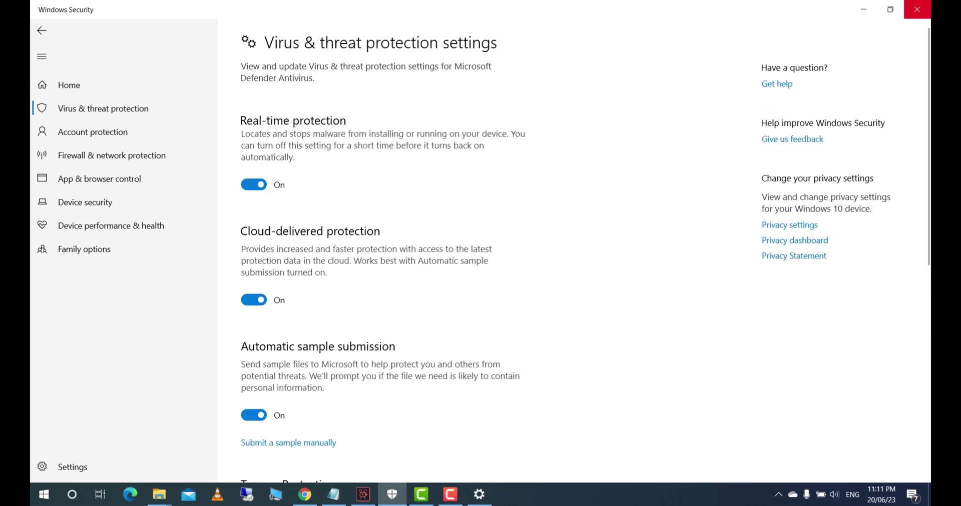
pyautogui.click(918, 11)
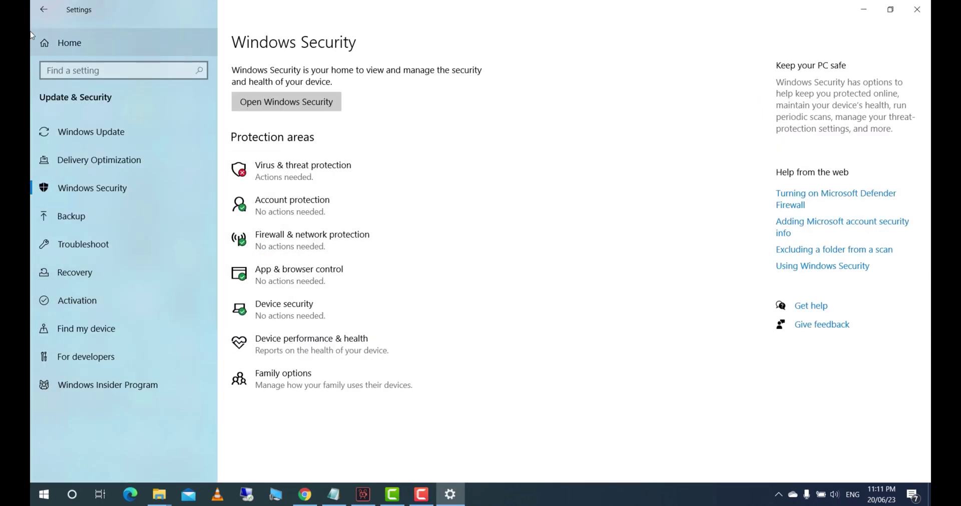
# - Review the Background, Lock screen and Themes pages of the Personalization settings
pyautogui.click(43, 7)
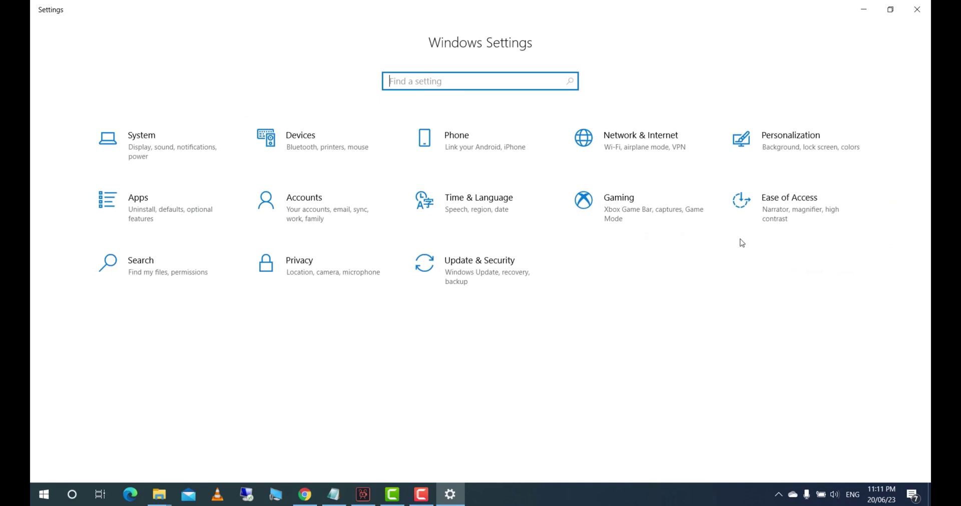
pyautogui.click(794, 147)
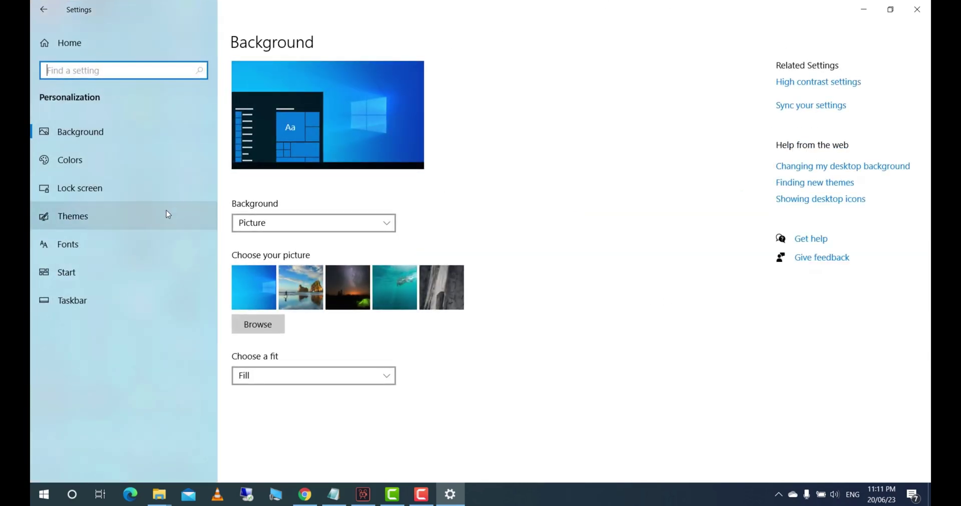
pyautogui.click(131, 190)
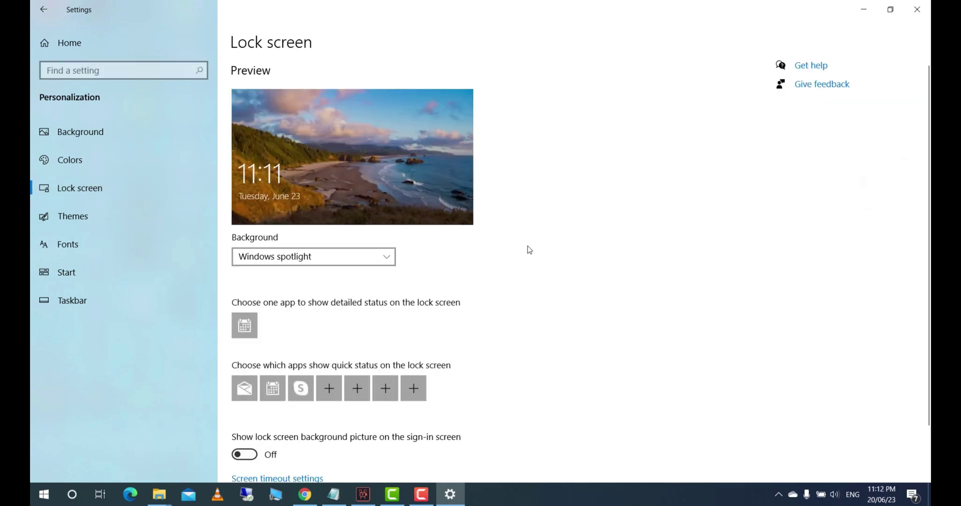
pyautogui.scroll(-3, 536, 251)
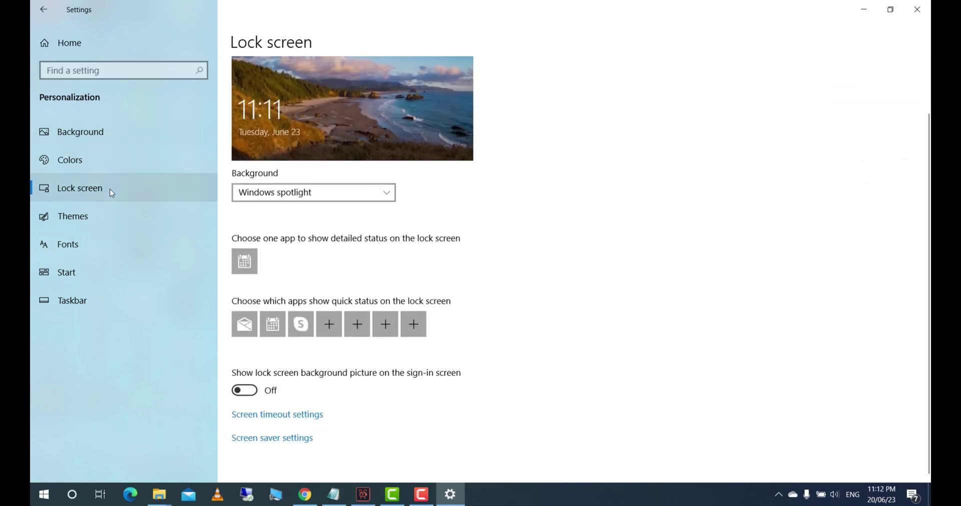
pyautogui.click(134, 217)
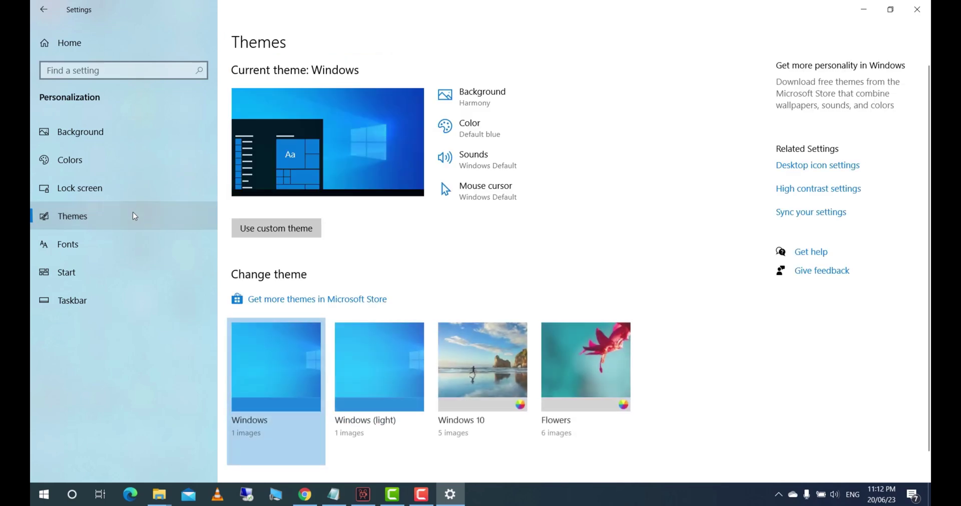
pyautogui.scroll(-1, 391, 236)
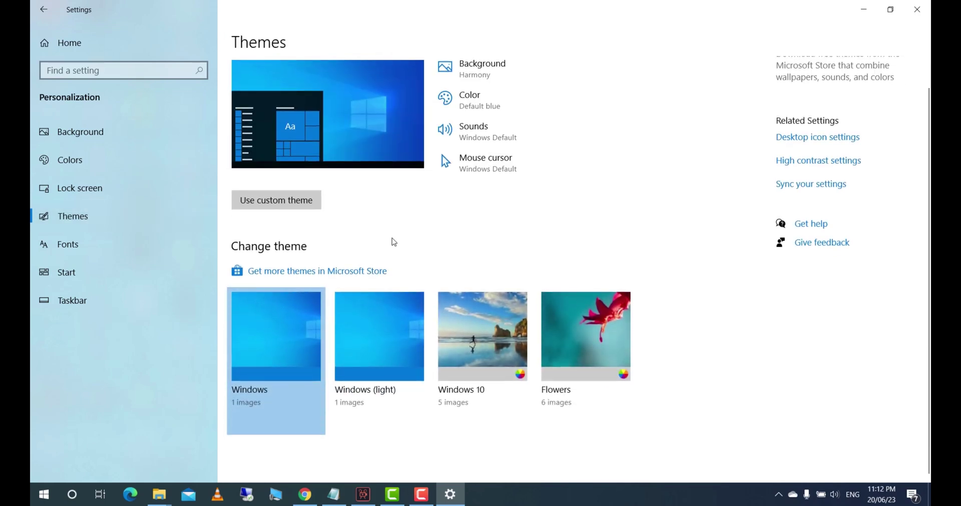
pyautogui.scroll(1, 392, 242)
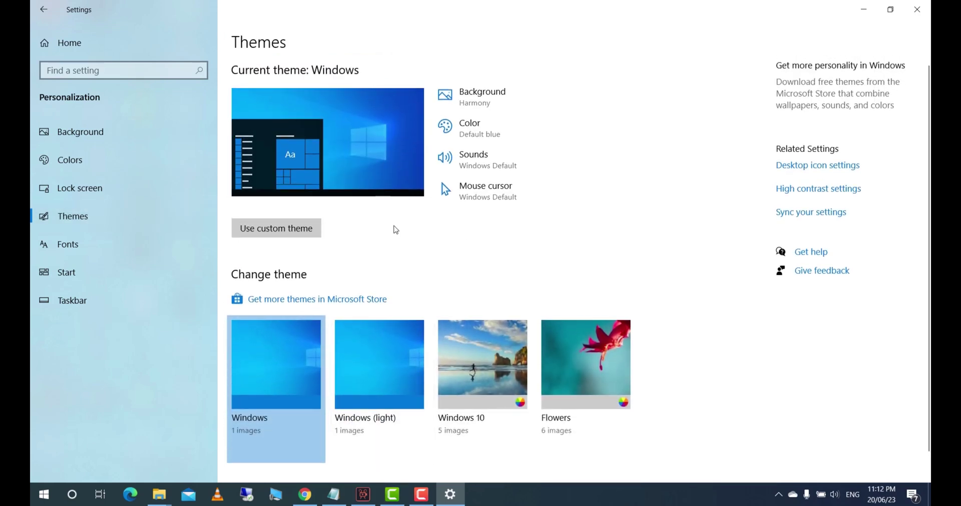
# - Review the Fonts, Start and Taskbar personalization pages, close Settings, and view the taskbar's own options
pyautogui.click(98, 244)
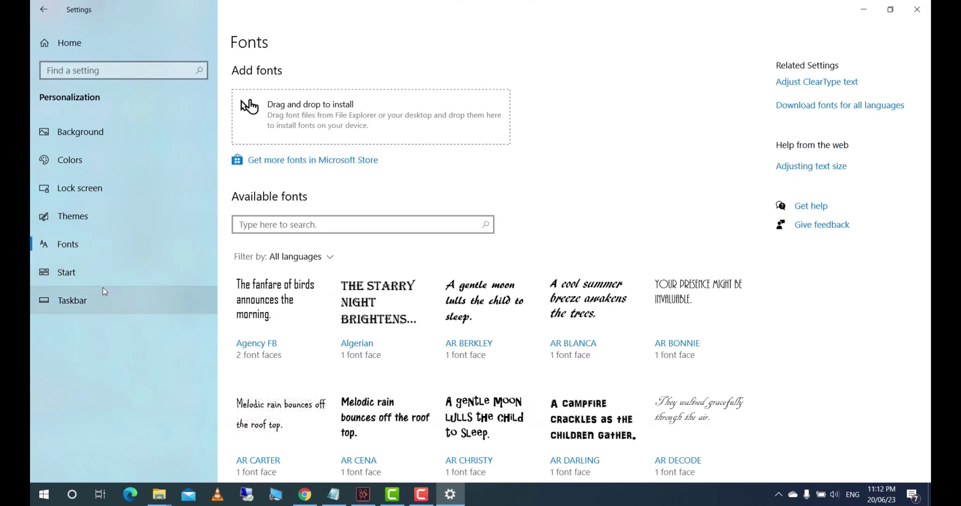
pyautogui.click(95, 267)
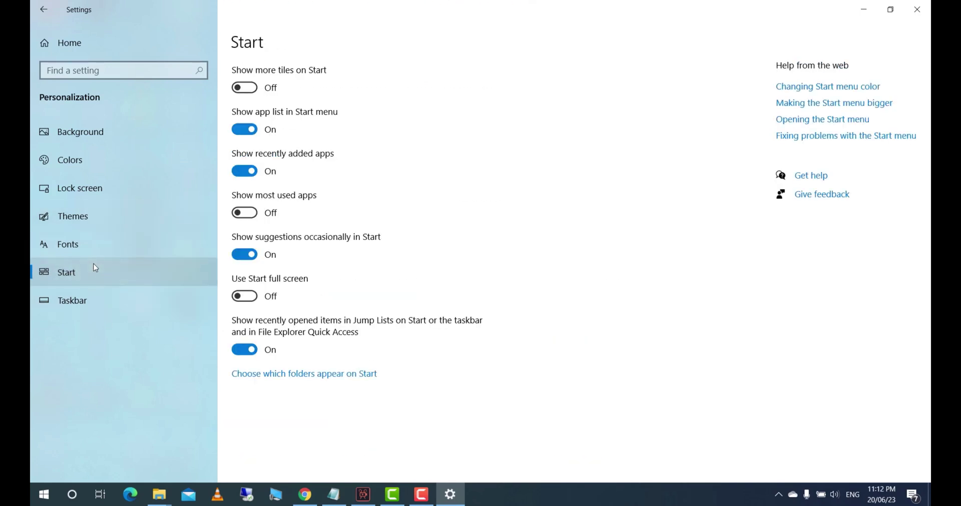
pyautogui.click(91, 304)
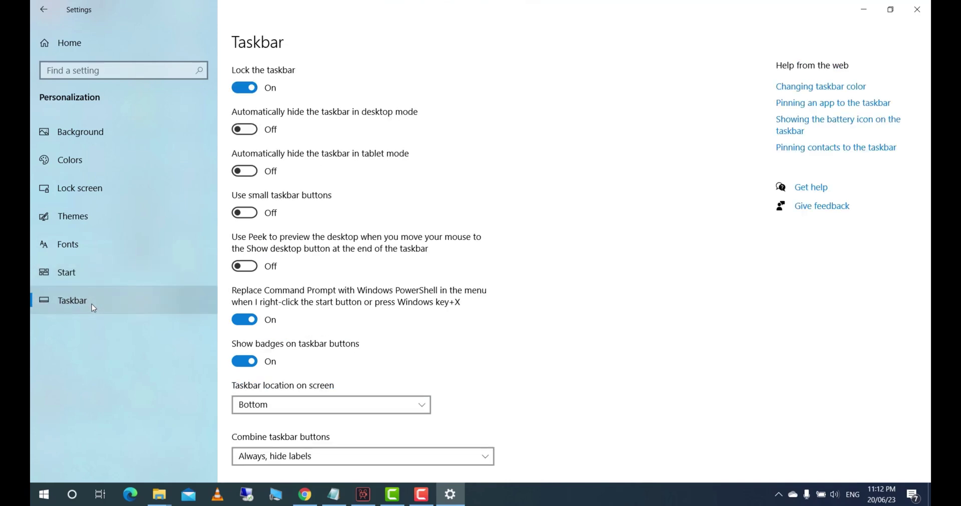
pyautogui.scroll(-5, 555, 302)
pyautogui.scroll(5, 566, 307)
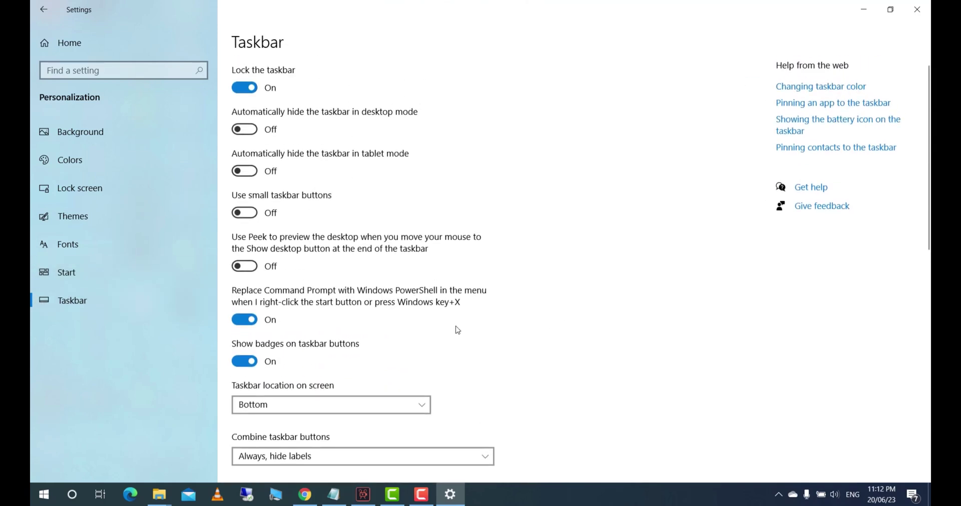
pyautogui.click(916, 9)
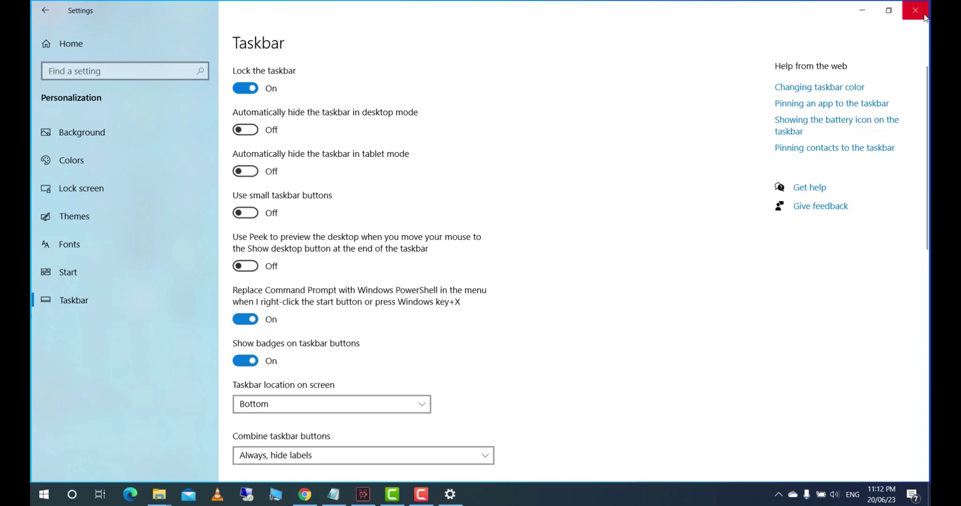
pyautogui.rightClick(600, 496)
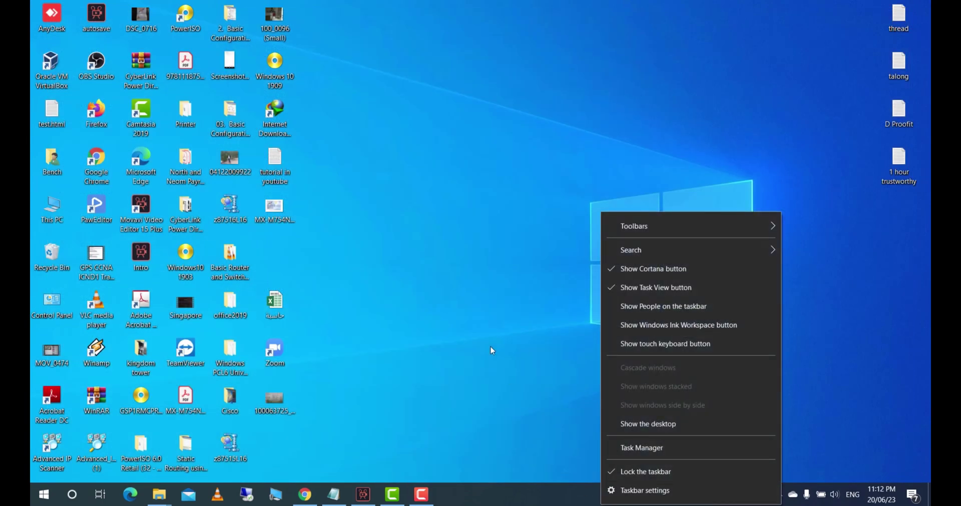
pyautogui.click(490, 349)
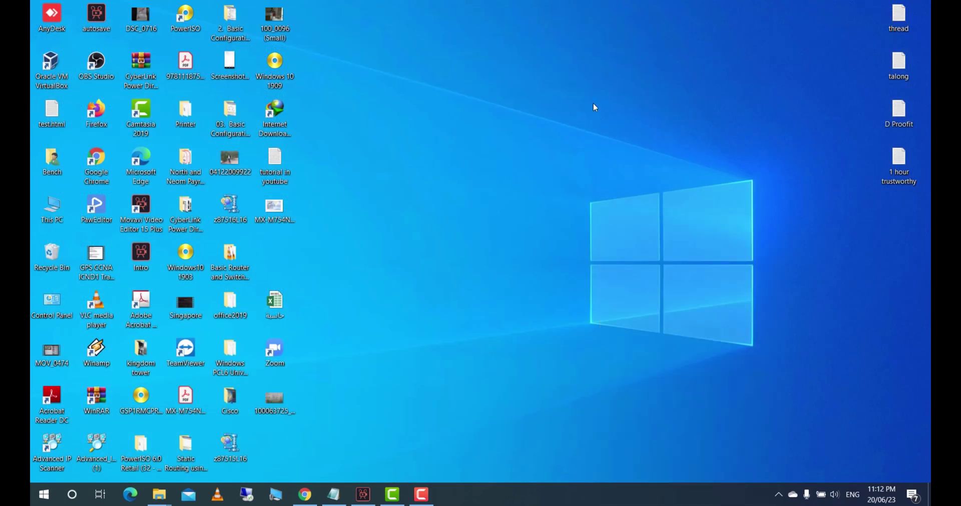
# - View the basic system information in This PC's properties, and close the System window
pyautogui.rightClick(55, 221)
pyautogui.click(89, 362)
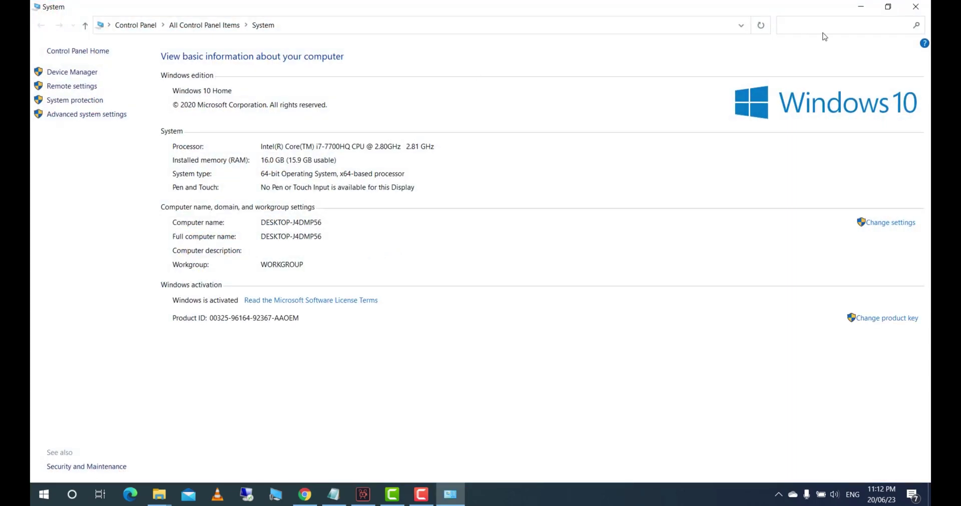
pyautogui.click(926, 5)
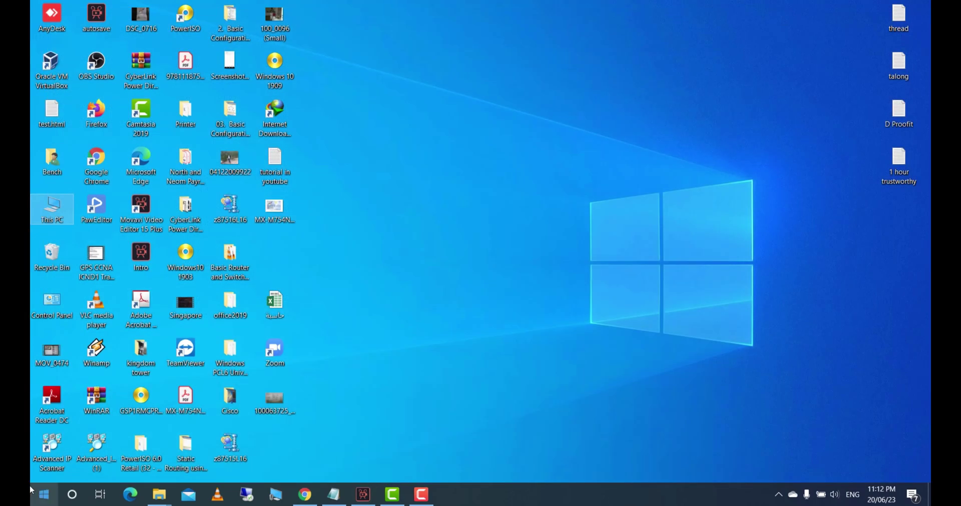
# - Look through the installed apps in Start and its account, Documents, Pictures, Settings and Power shortcuts
pyautogui.click(43, 494)
pyautogui.scroll(-5, 100, 320)
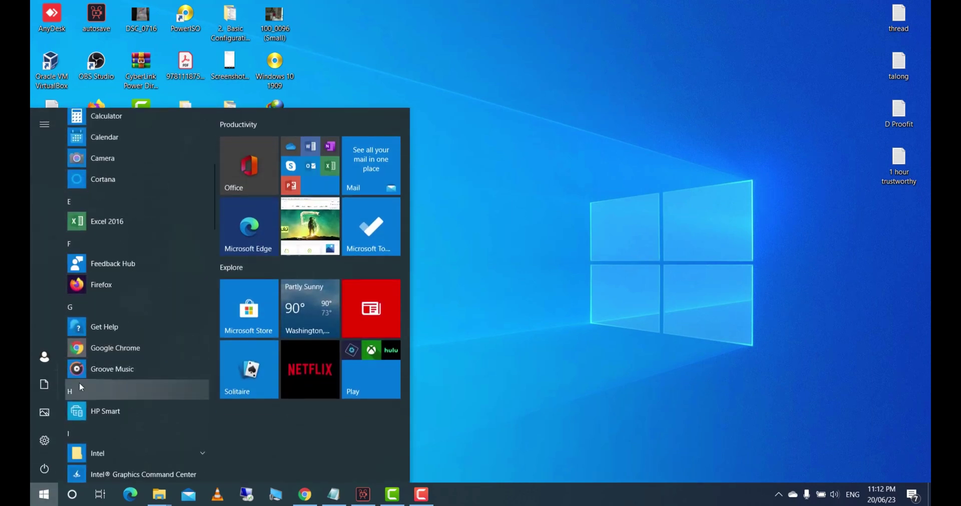
pyautogui.moveTo(46, 418)
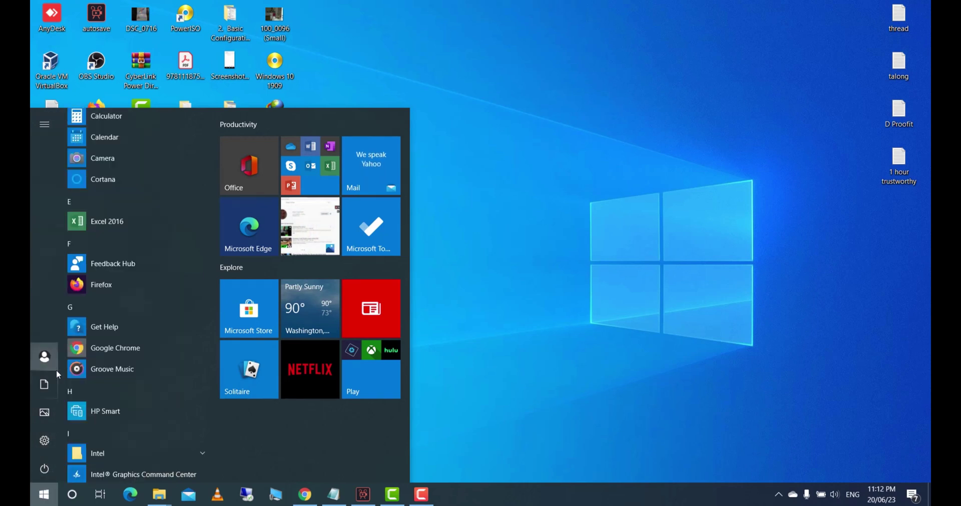
pyautogui.moveTo(55, 362)
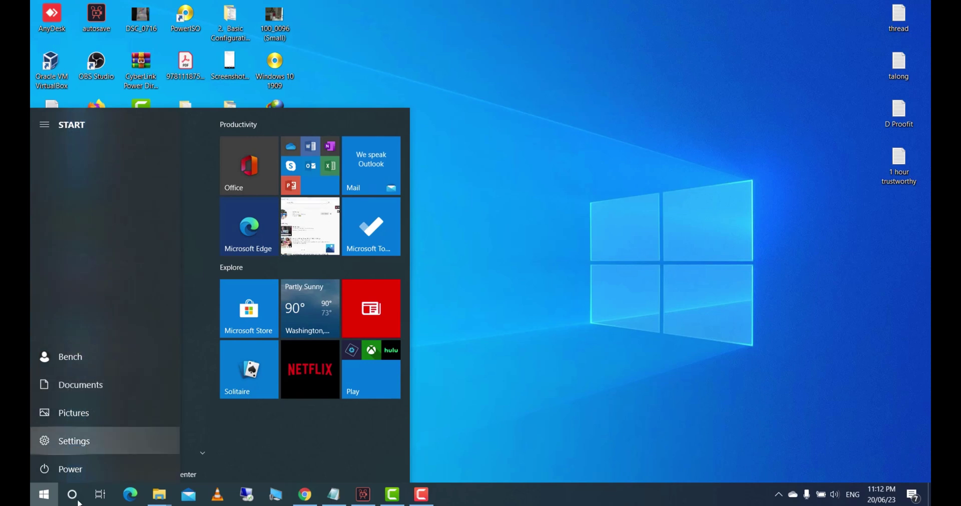
pyautogui.moveTo(53, 464)
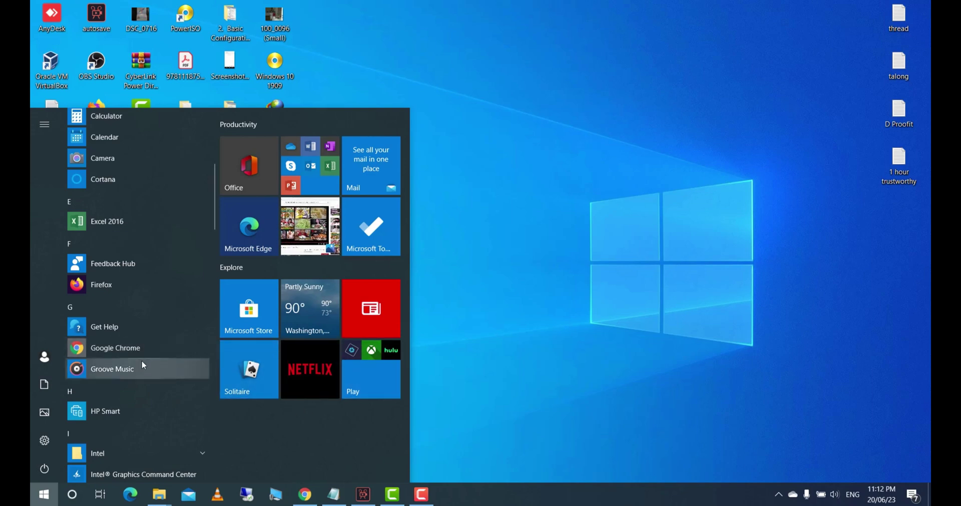
# - Check the Office account and product information from a blank Excel 2016 workbook, and close Excel
pyautogui.click(143, 219)
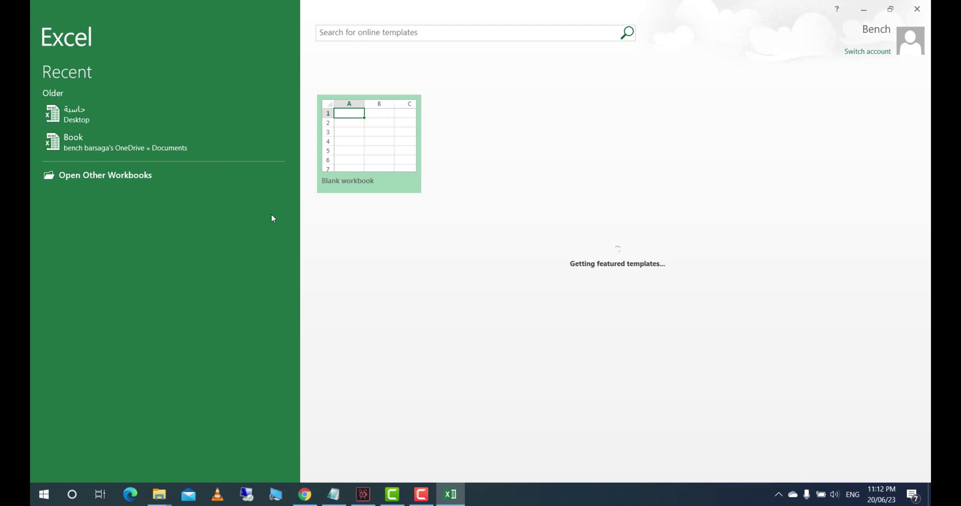
pyautogui.click(359, 170)
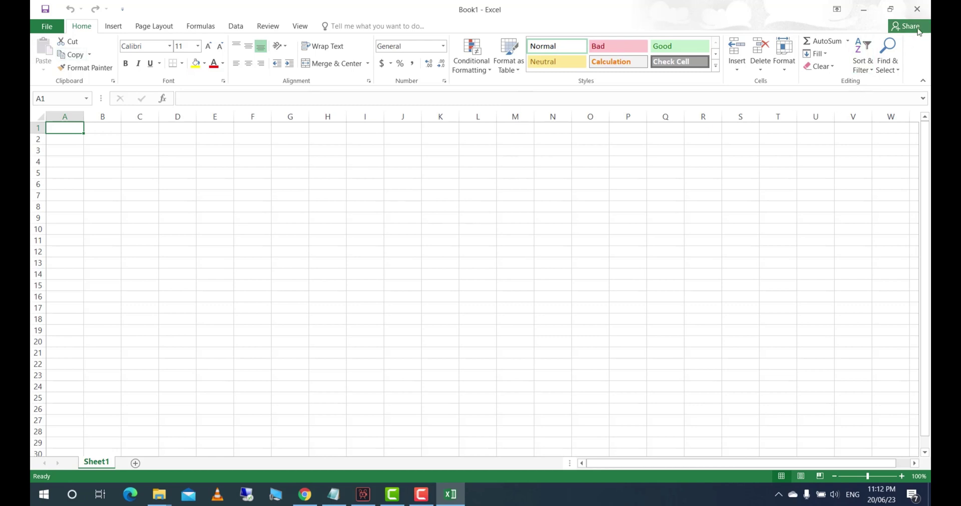
pyautogui.click(43, 27)
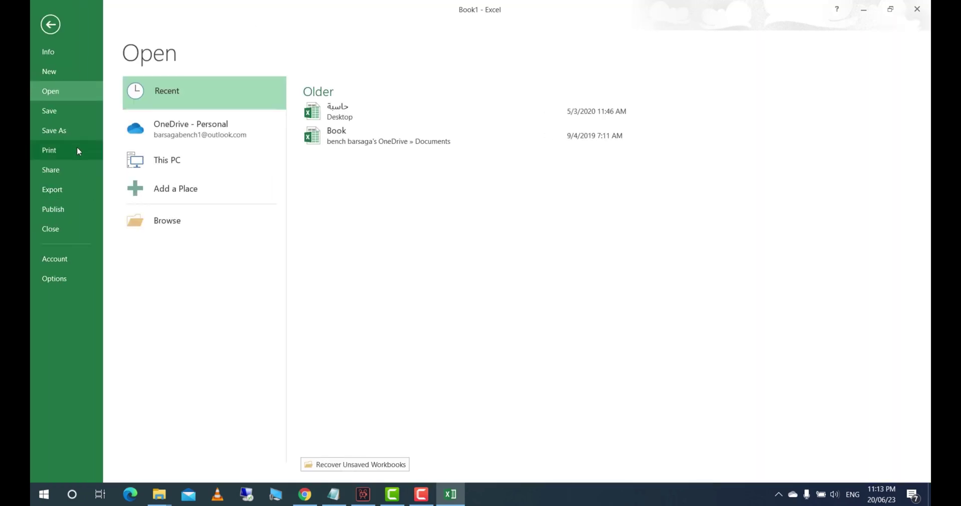
pyautogui.click(59, 260)
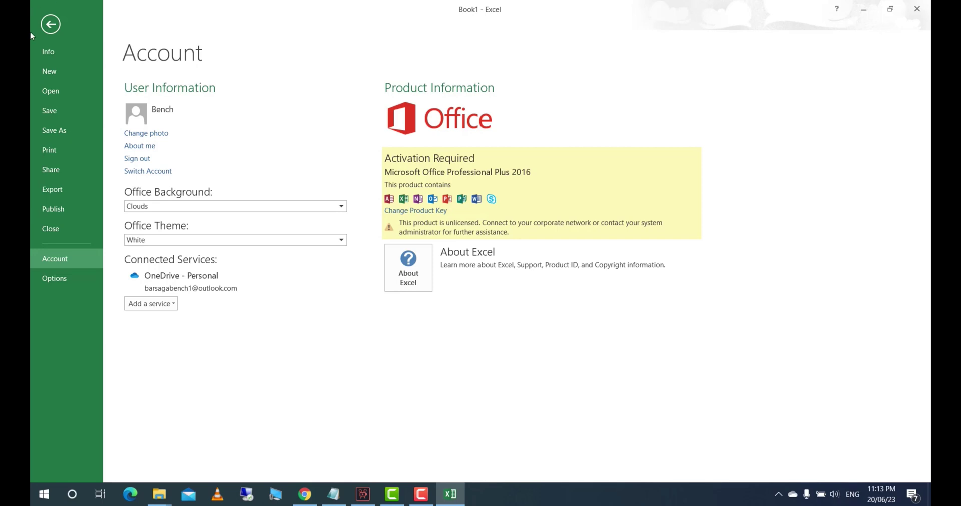
pyautogui.click(52, 30)
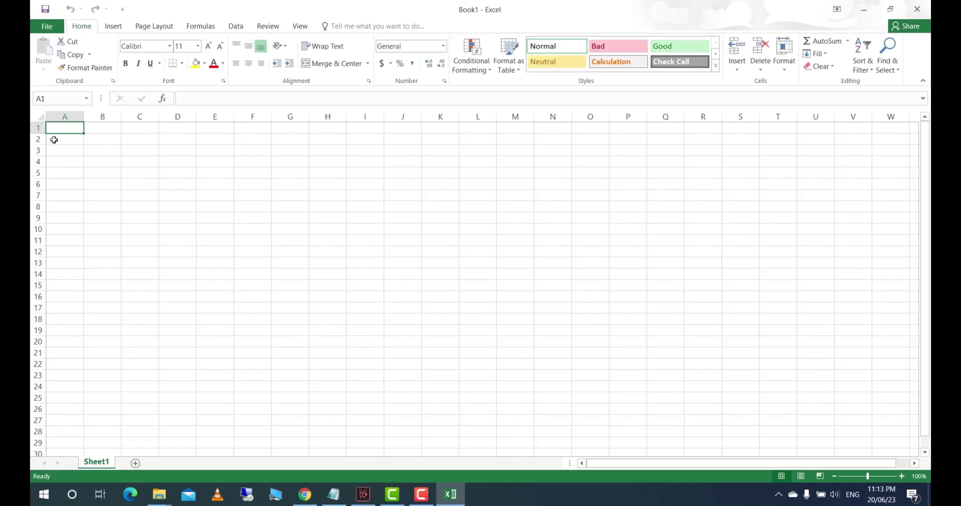
pyautogui.click(47, 27)
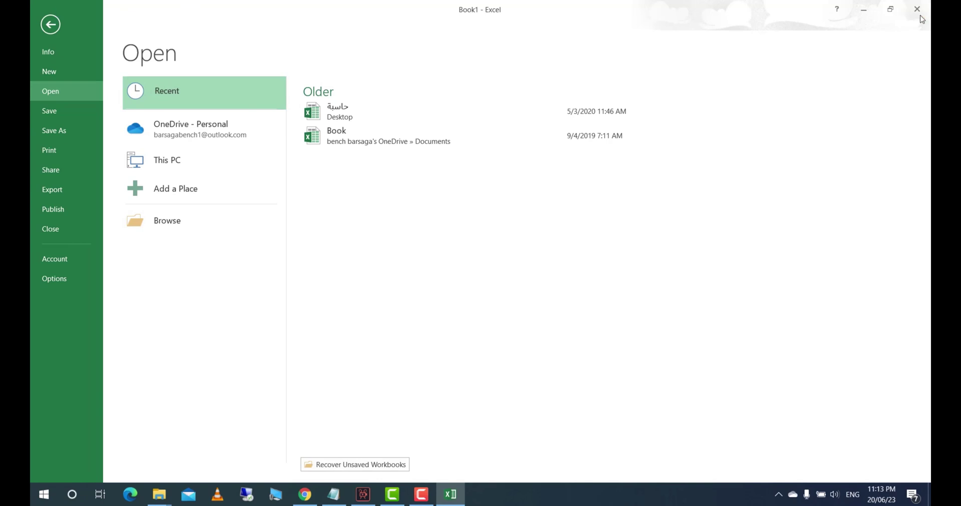
pyautogui.click(920, 15)
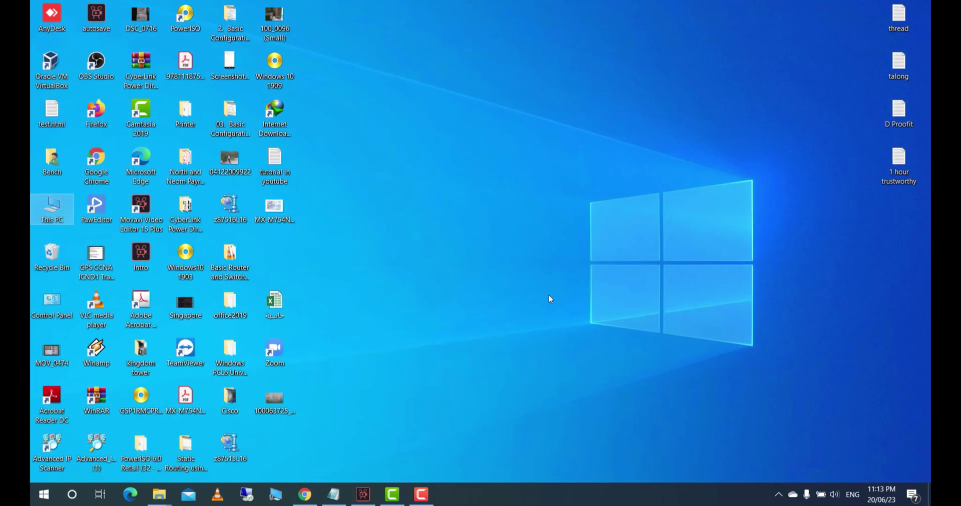
# - View the taskbar's hidden notification icons, and browse the installed apps in Start from B onwards before dismissing it
pyautogui.click(778, 495)
pyautogui.click(698, 399)
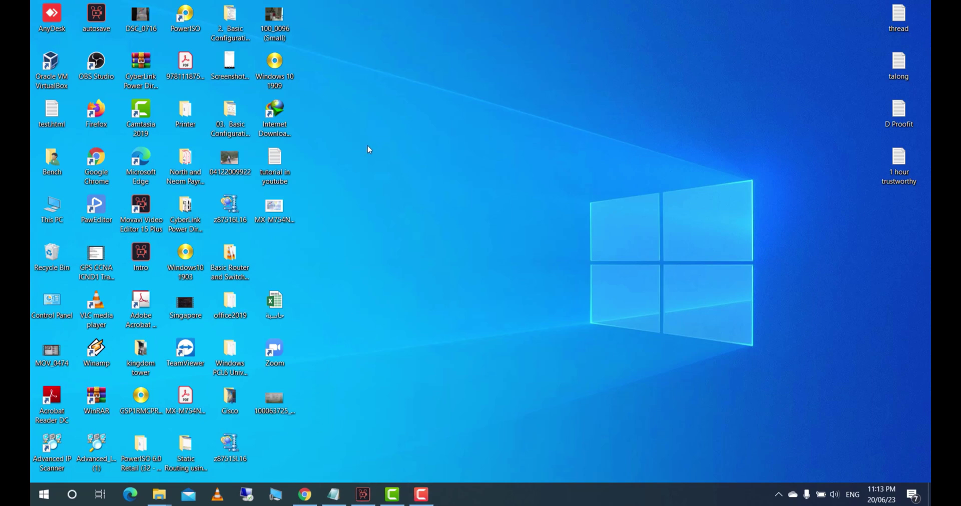
pyautogui.click(44, 496)
pyautogui.scroll(-5, 136, 274)
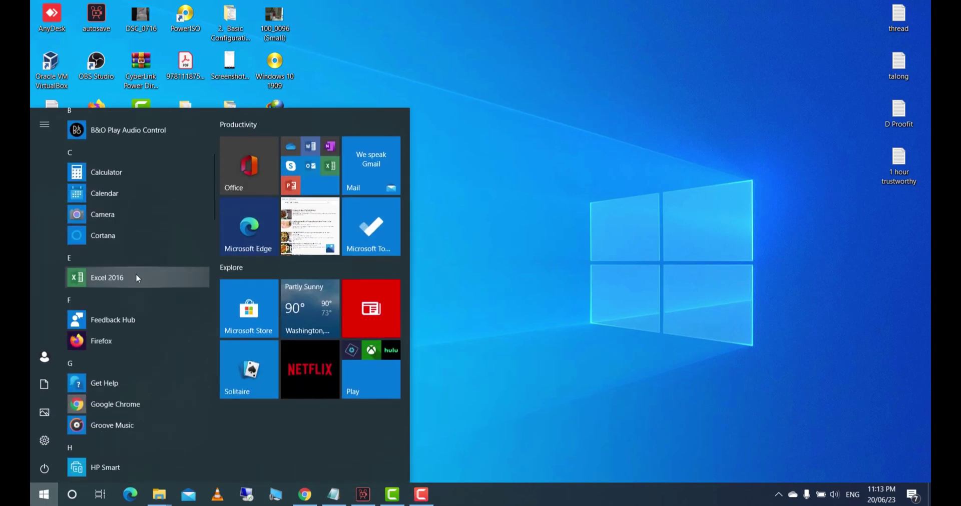
pyautogui.scroll(-5, 137, 274)
pyautogui.scroll(-3, 137, 274)
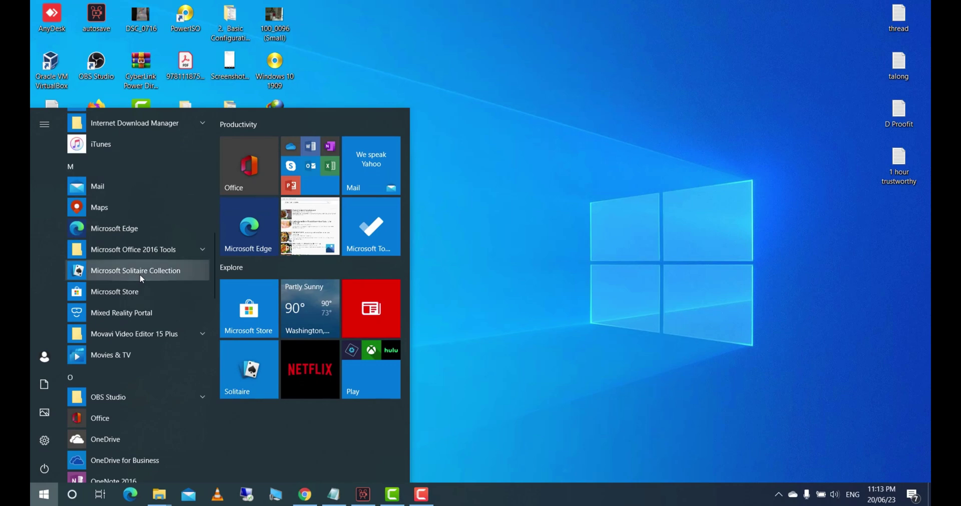
pyautogui.scroll(-4, 140, 274)
pyautogui.click(521, 363)
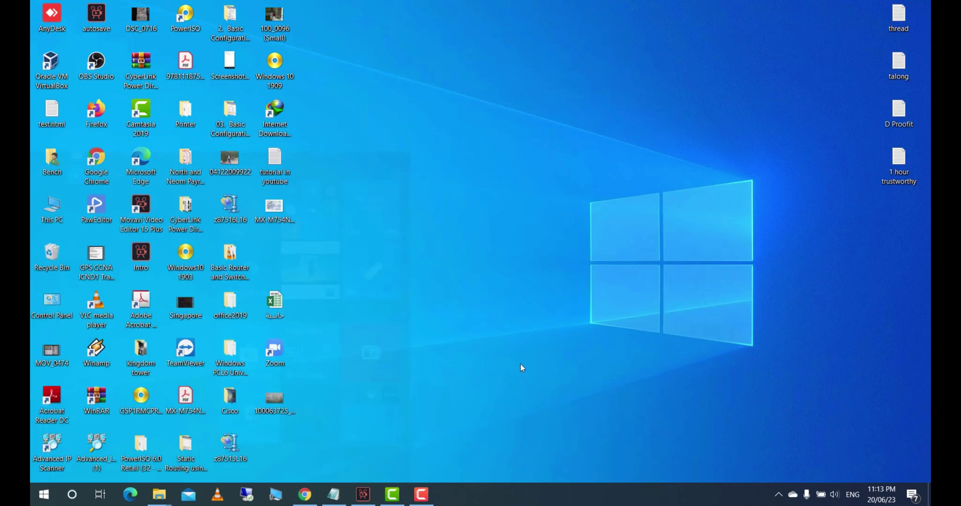
# - Open Microsoft Edge to view its new tab page and main browser options, and close the browser
pyautogui.click(131, 497)
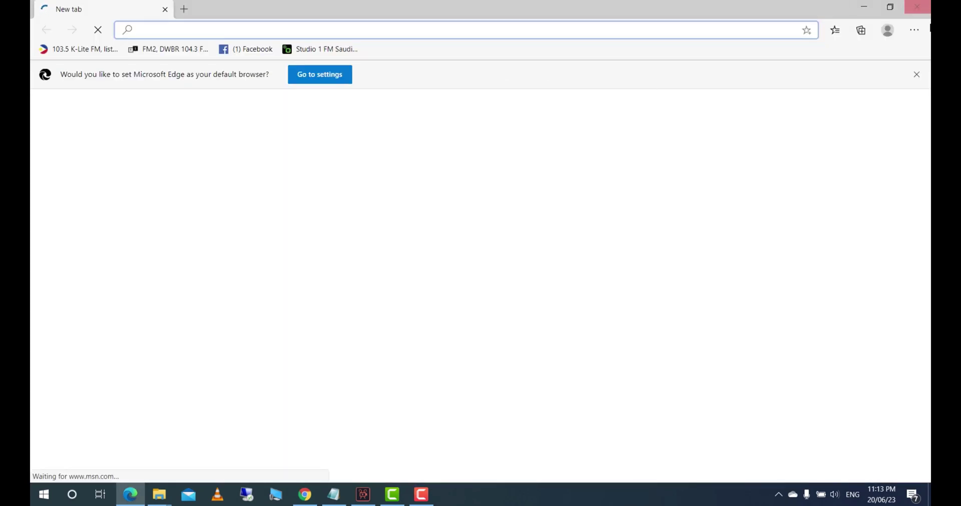
pyautogui.click(919, 36)
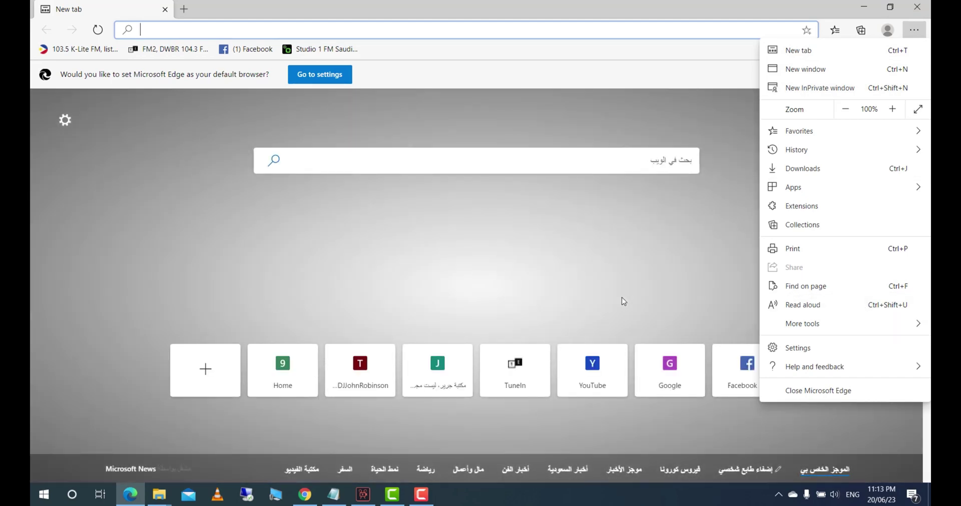
pyautogui.click(622, 297)
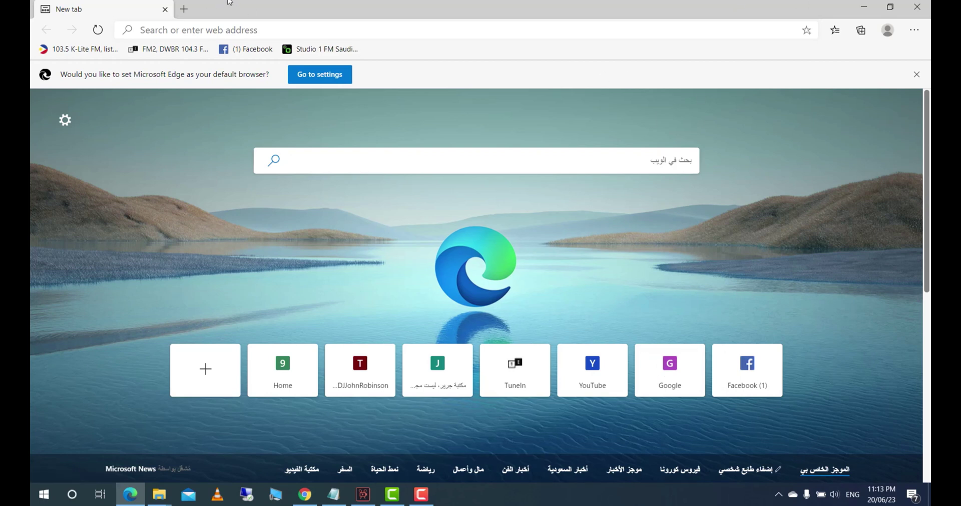
pyautogui.click(924, 12)
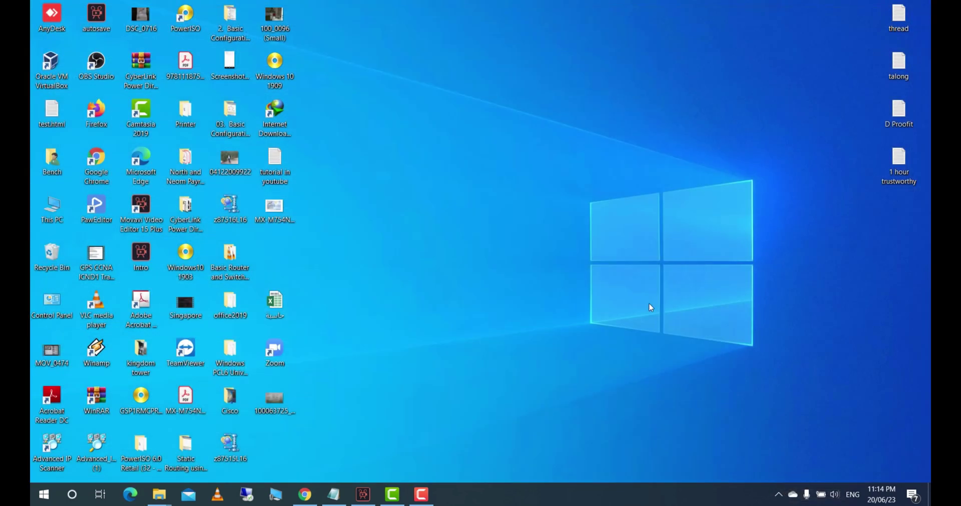
pyautogui.moveTo(325, 446); pyautogui.dragTo(31, 73)
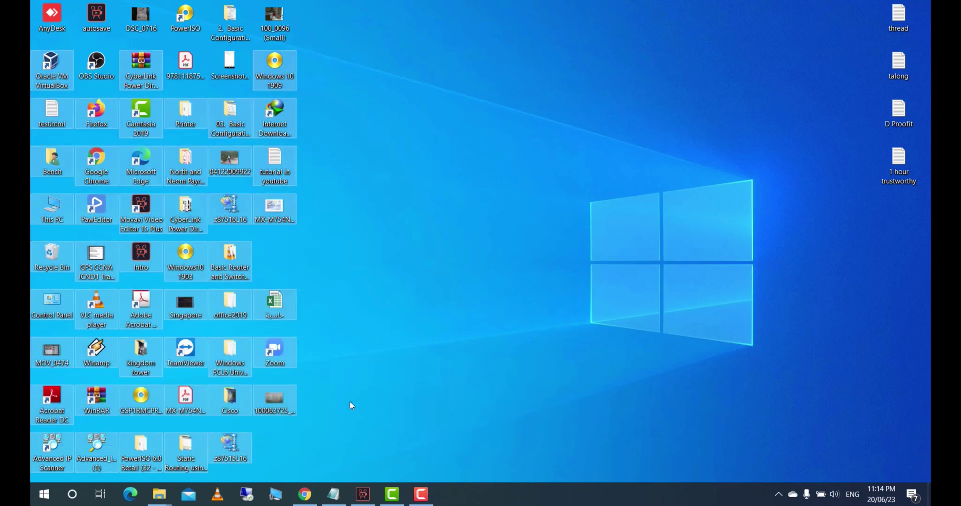